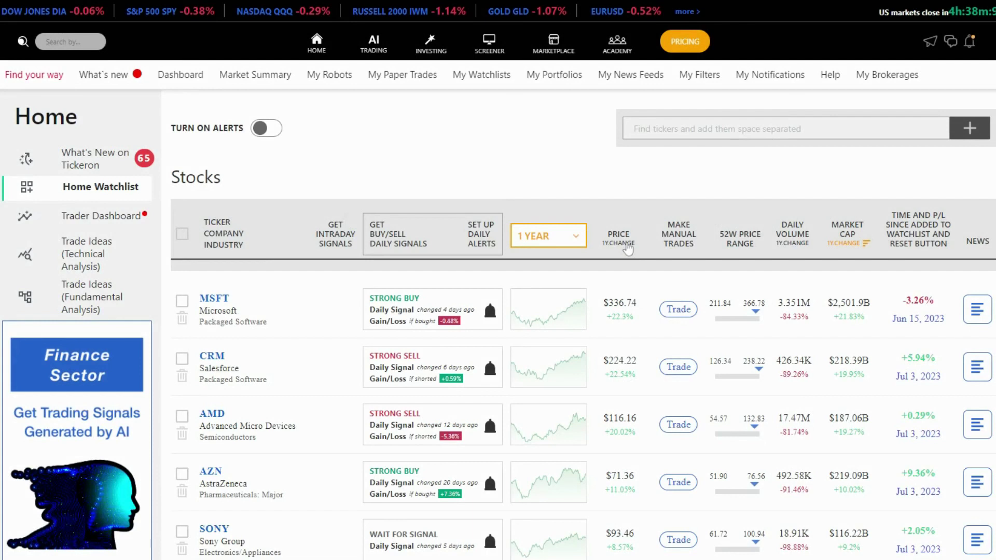
Open AI Real Time Patterns (Stocks & ETFs) from the AI Trading menu.
mouse_move(370, 49)
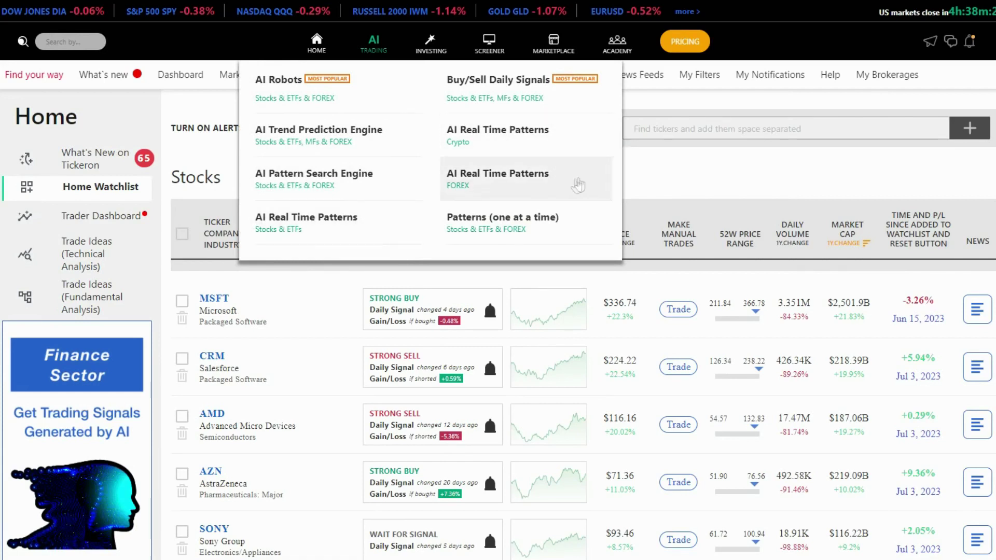
left_click(338, 234)
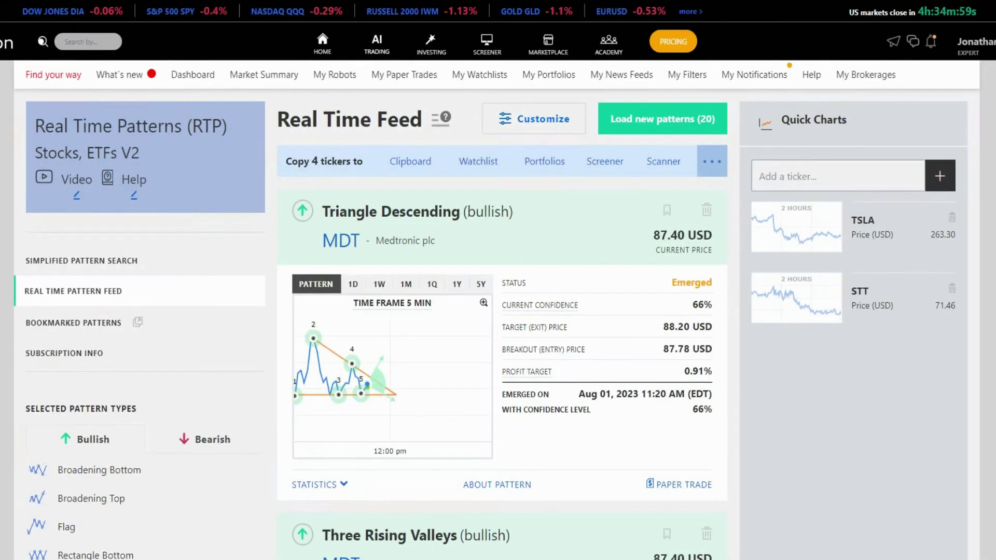
Browse down through the Real Time Feed's listed patterns, then jump back to the top.
scroll(889, 355, "down", 2)
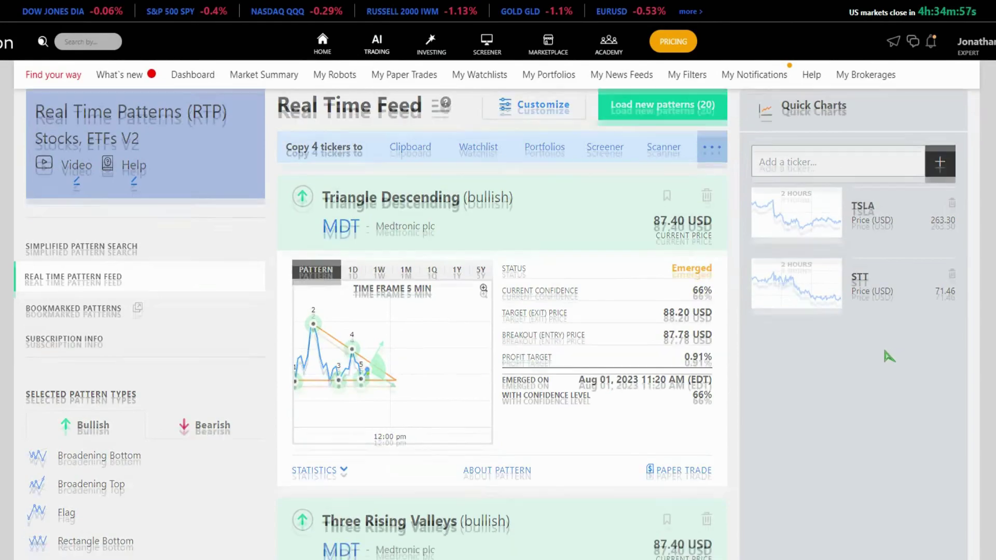
scroll(886, 354, "down", 10)
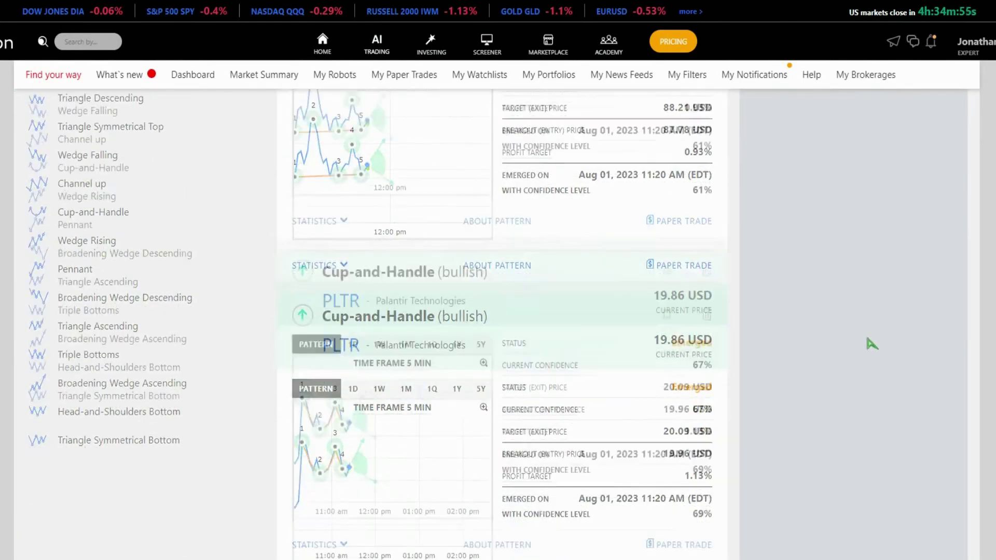
scroll(867, 341, "down", 10)
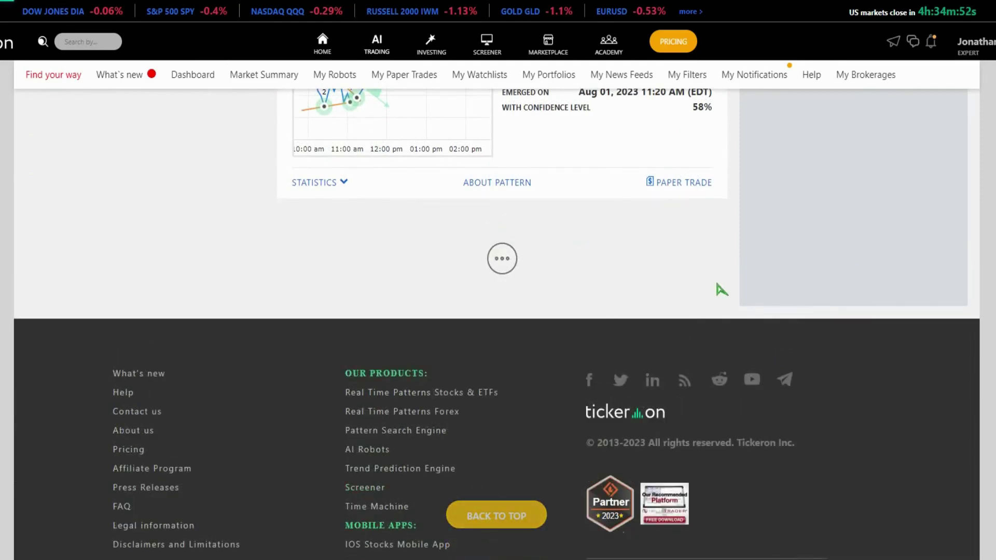
scroll(721, 289, "down", 10)
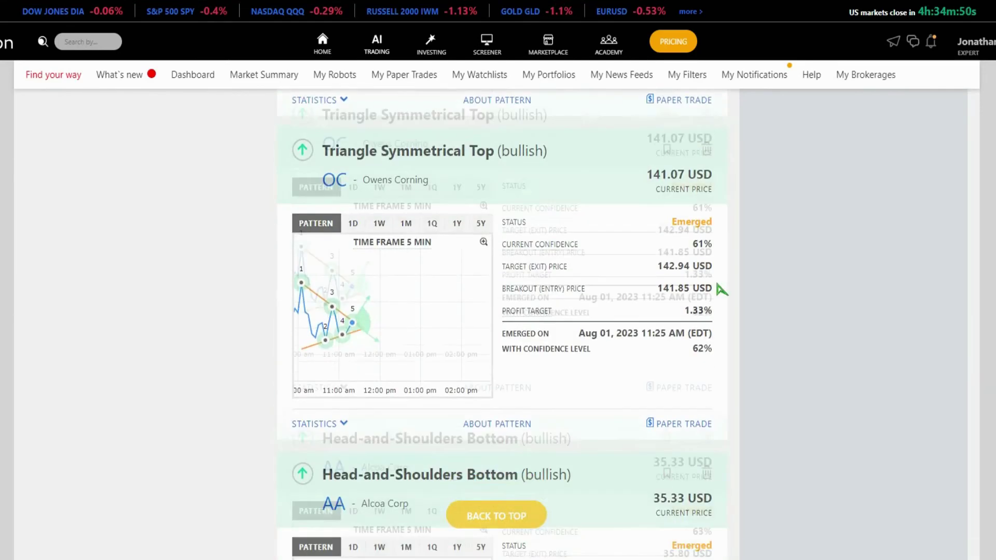
left_click(510, 515)
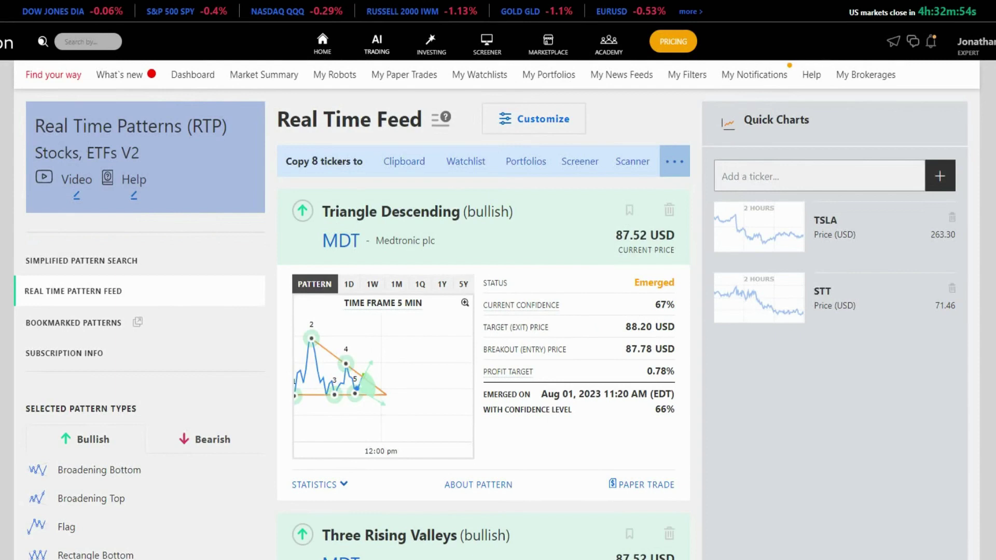
Drop 5-minute and 1-day timeframes, set 52% minimum confidence and 2% profit target, and save.
left_click(544, 123)
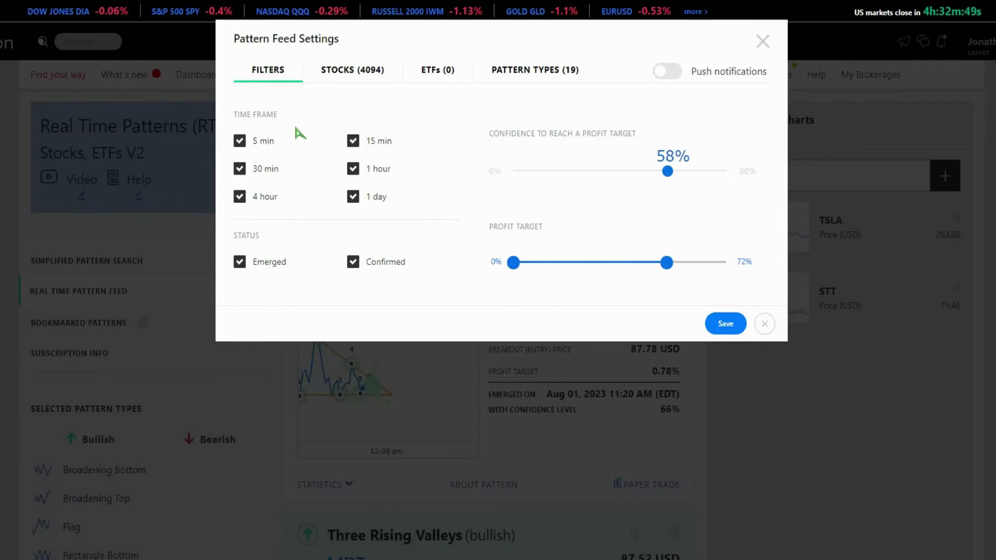
left_click(267, 148)
left_click(370, 203)
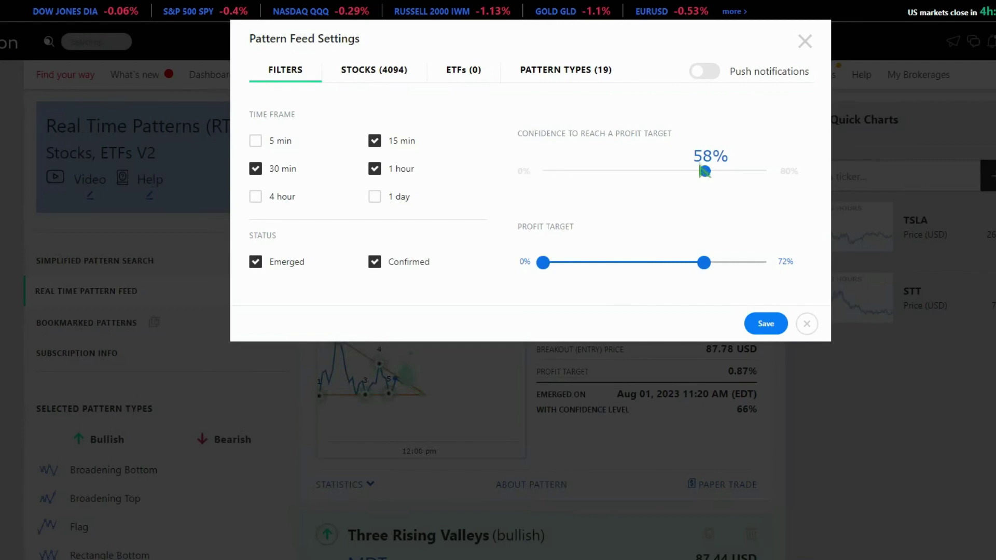
left_click_drag(706, 178, 690, 178)
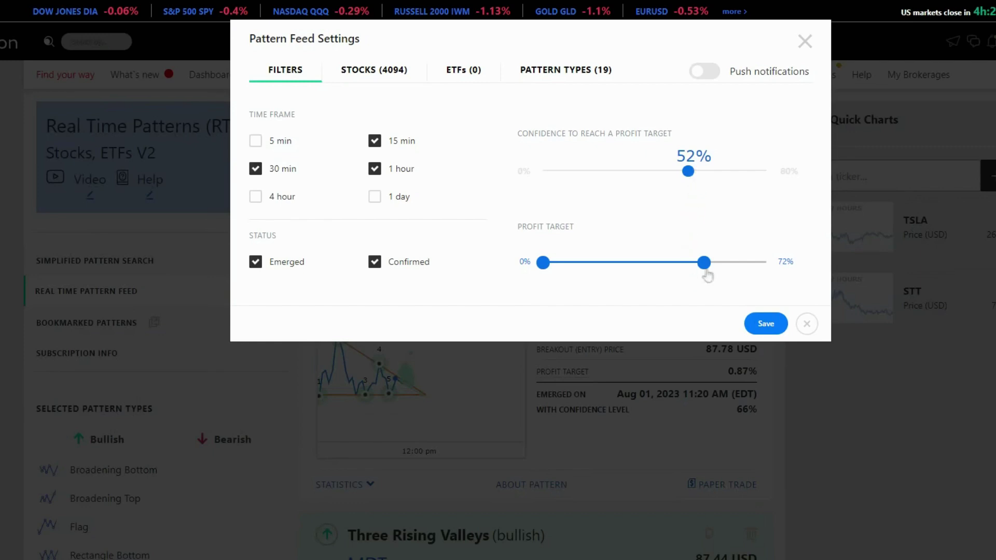
left_click_drag(544, 262, 551, 266)
left_click(766, 323)
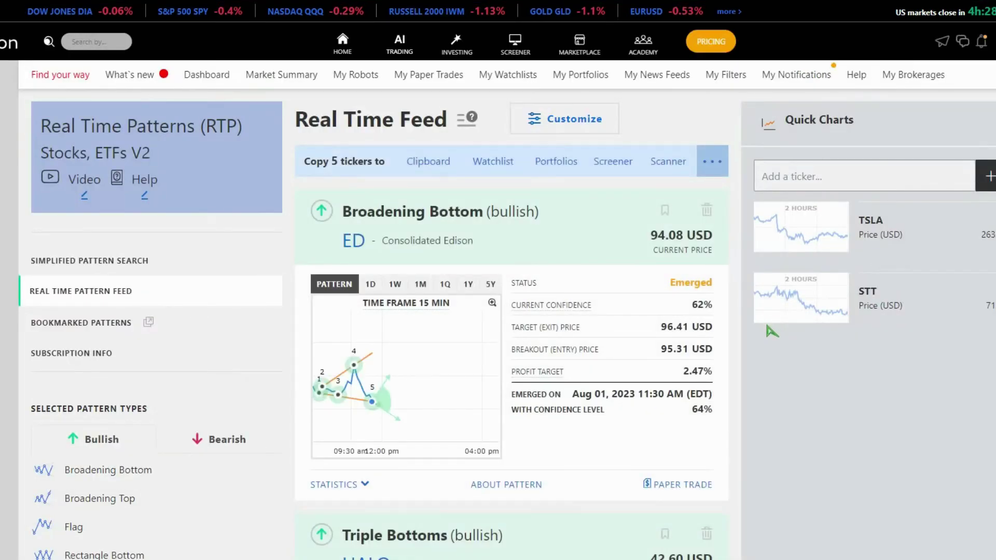
scroll(772, 331, "down", 7)
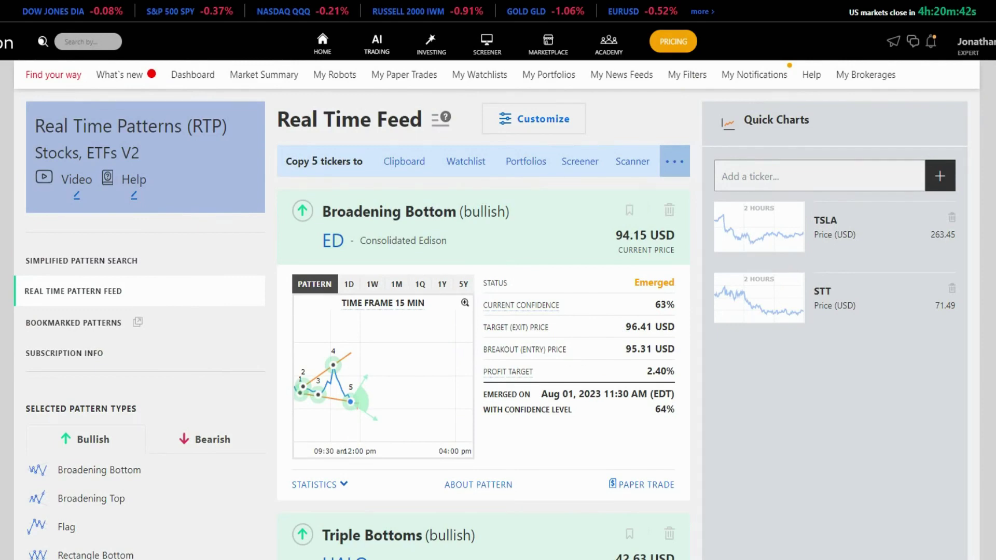
left_click(478, 484)
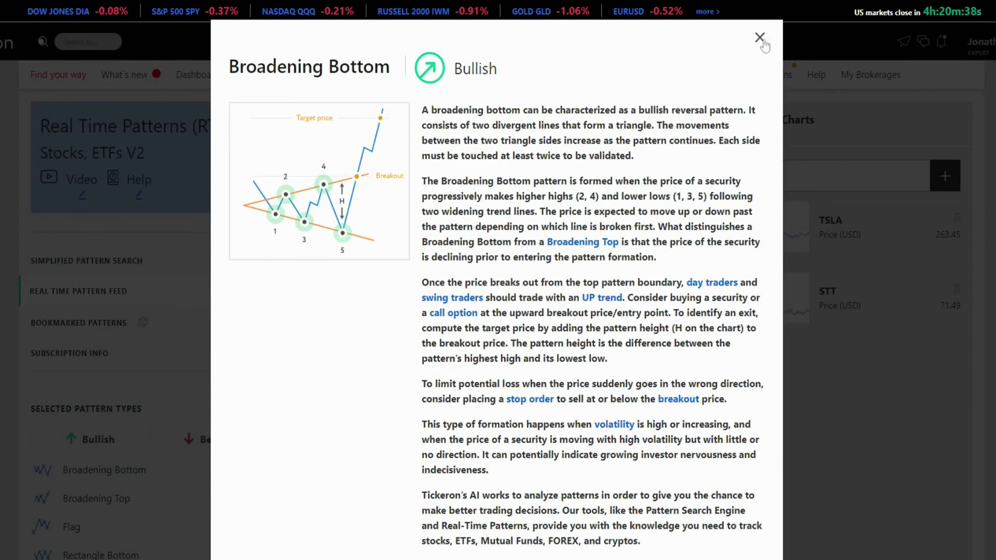
left_click(759, 37)
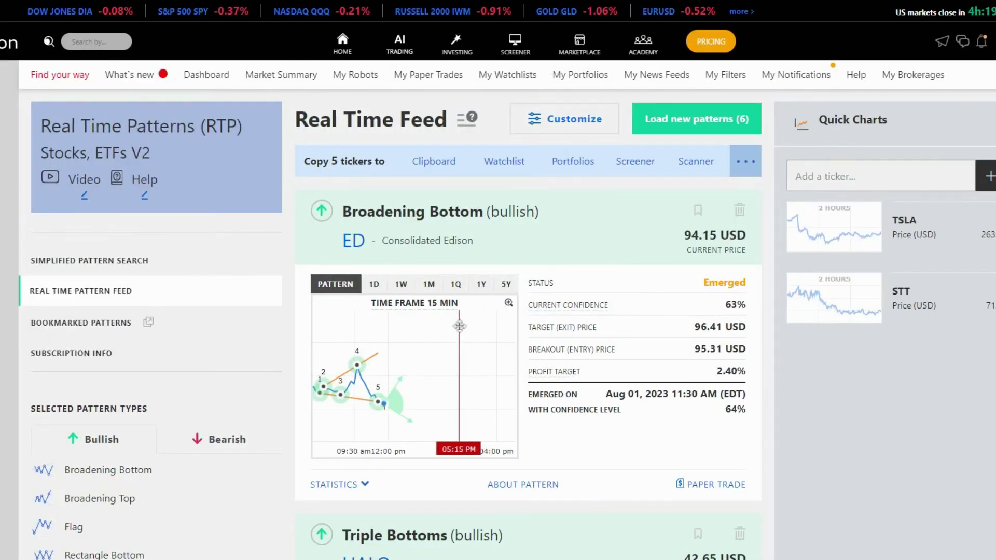
Show the ED card's Broadening Bottom statistics and switch them to 70+ confidence patterns.
left_click(357, 487)
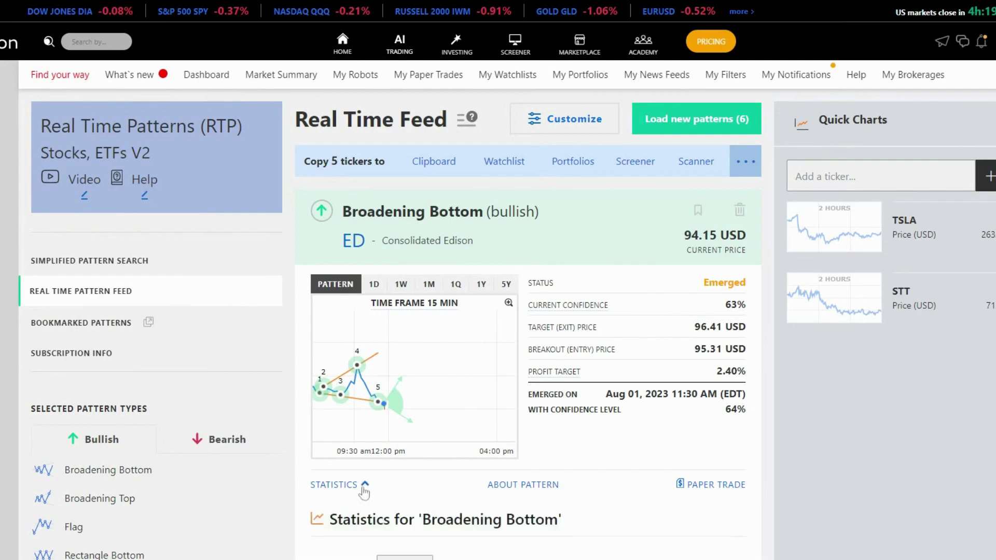
scroll(441, 456, "down", 2)
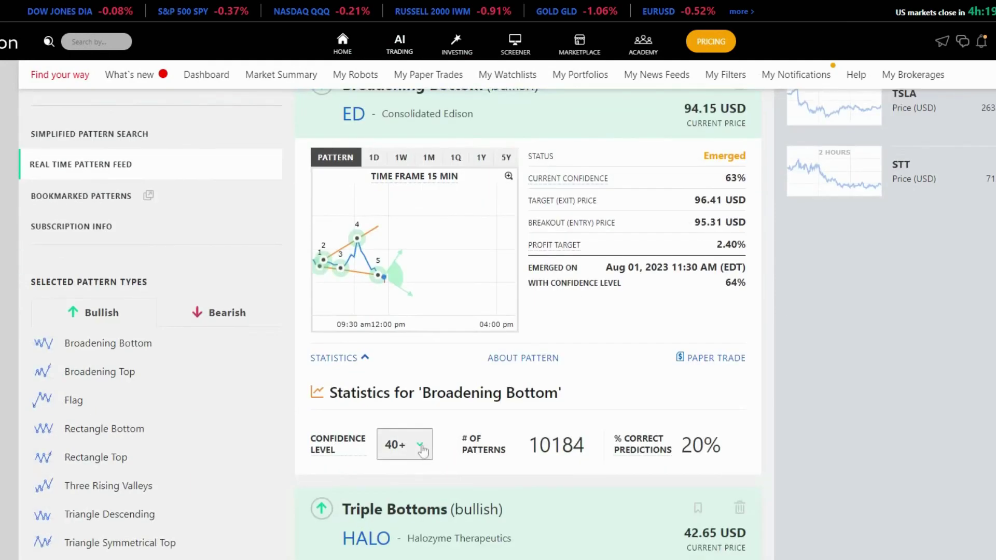
scroll(423, 454, "down", 1)
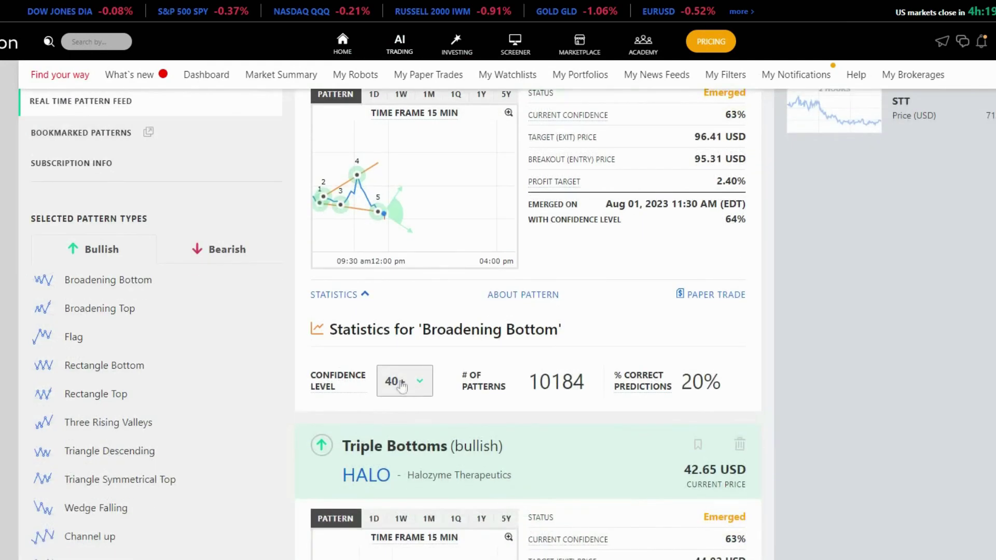
left_click(419, 406)
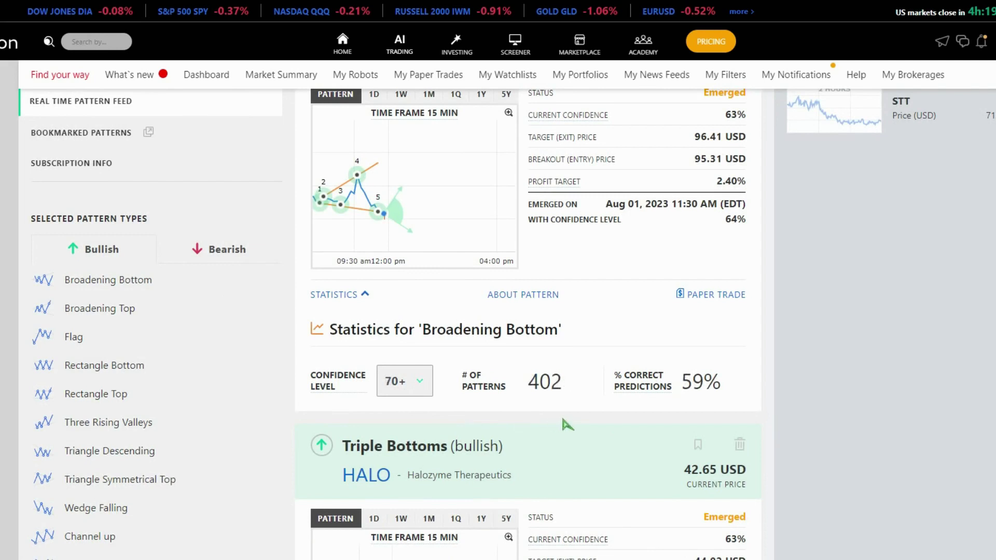
left_click_drag(605, 381, 736, 388)
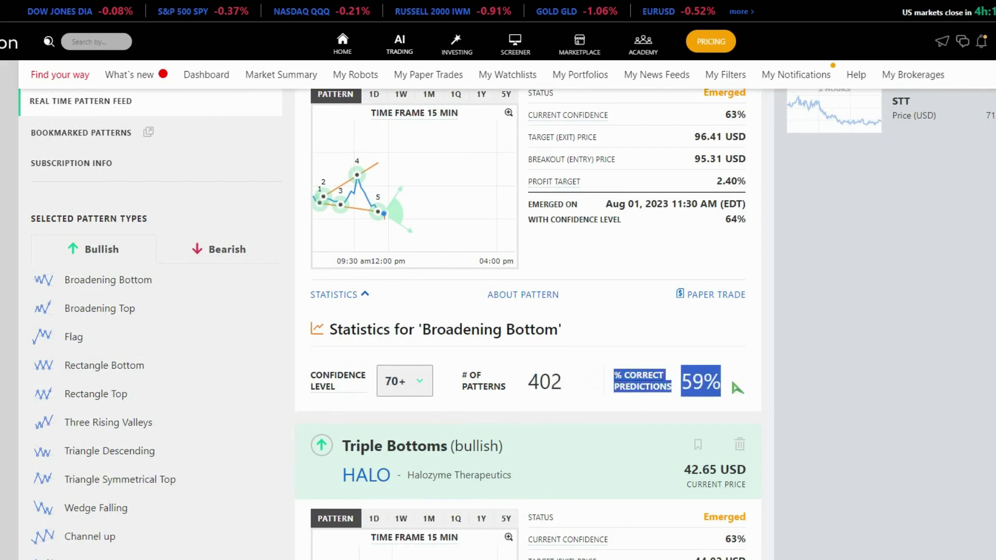
left_click(732, 393)
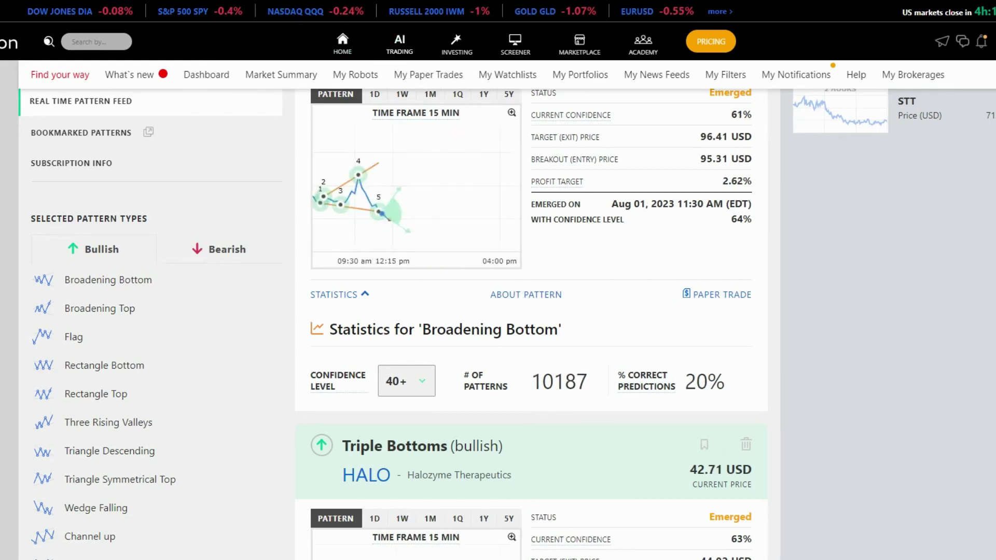
scroll(629, 280, "up", 3)
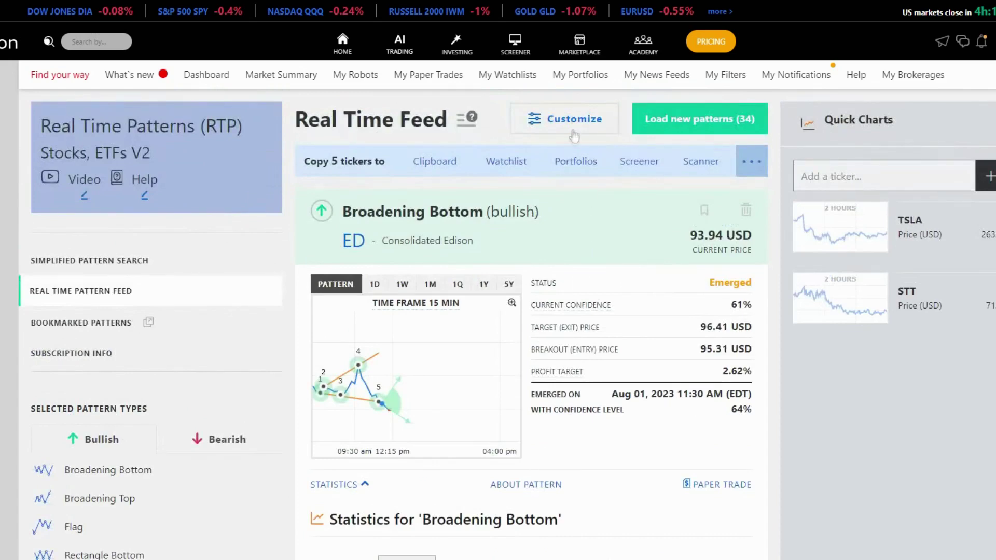
In the pattern feed settings, add Penny Stocks to the covered stock categories.
left_click(574, 120)
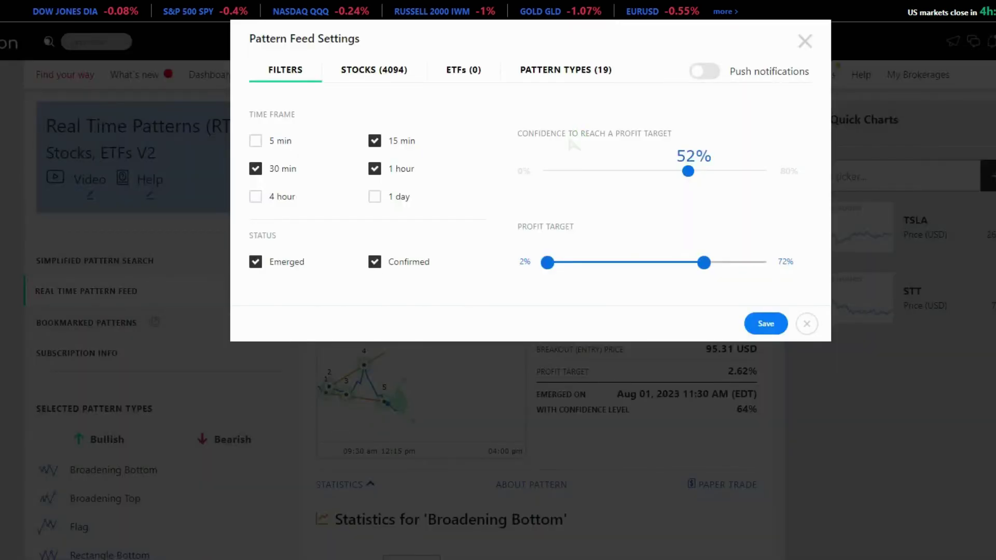
left_click(377, 76)
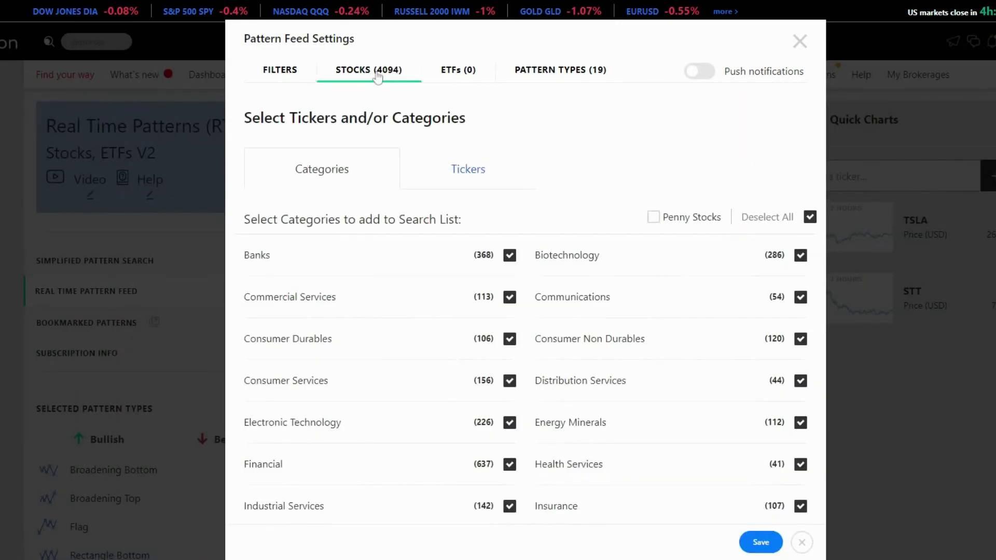
left_click(654, 221)
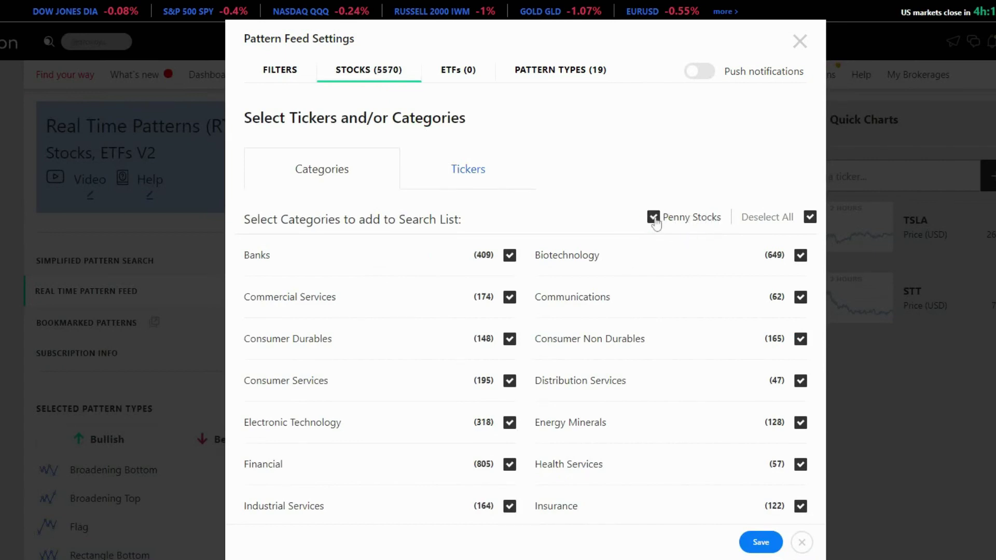
left_click(463, 171)
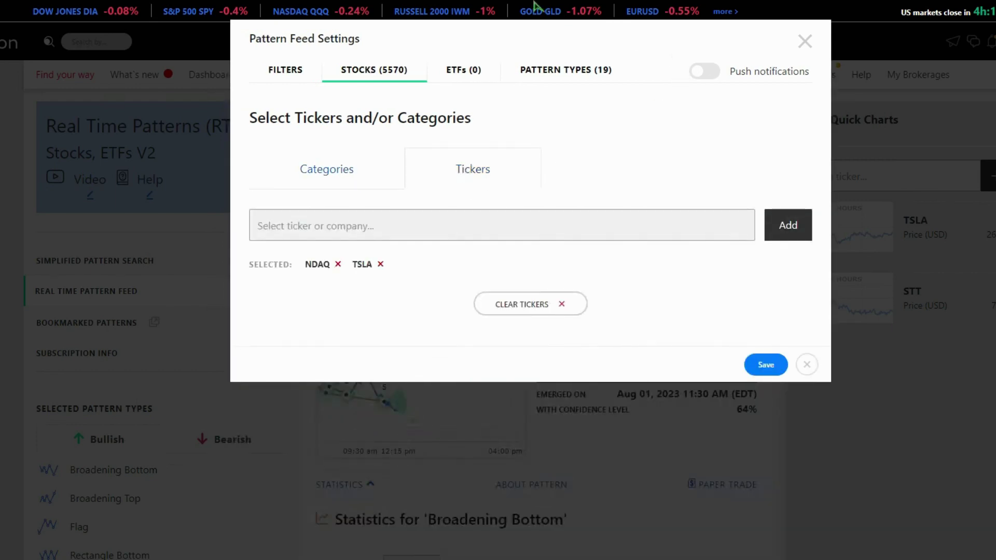
Limit bullish types to Flag, Cup-and-Handle and Broadening Wedge Descending, and include all bearish types.
left_click(563, 73)
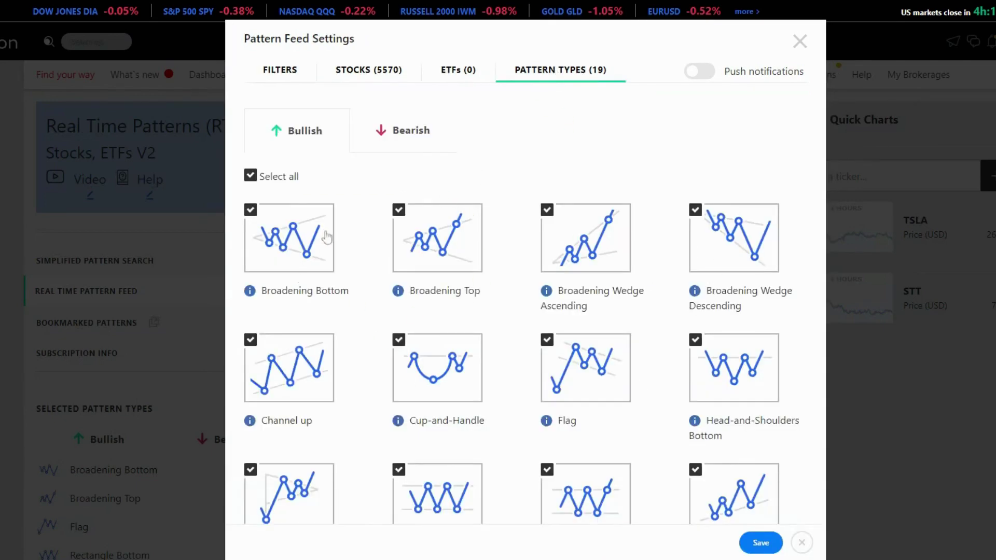
left_click(251, 177)
left_click(427, 370)
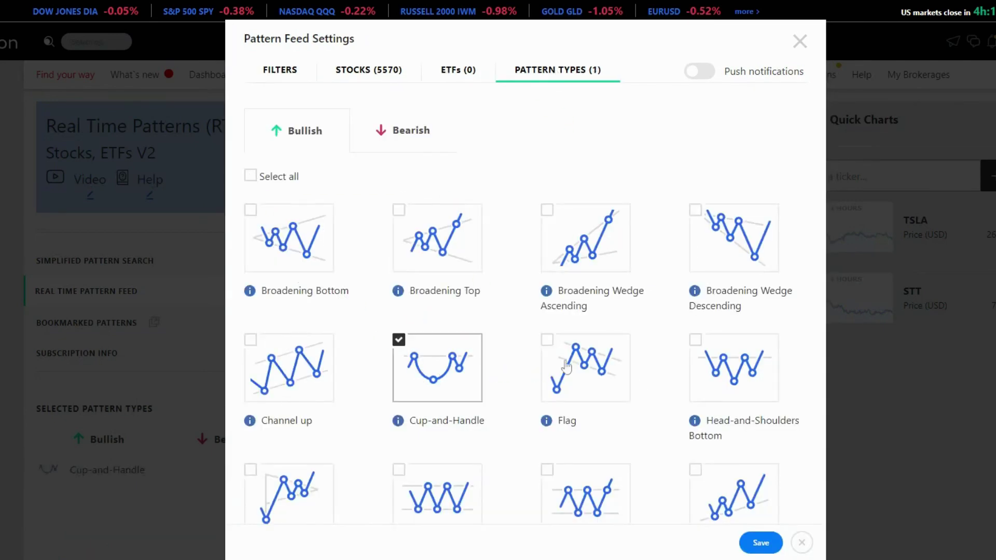
left_click(565, 366)
left_click(733, 238)
left_click(405, 147)
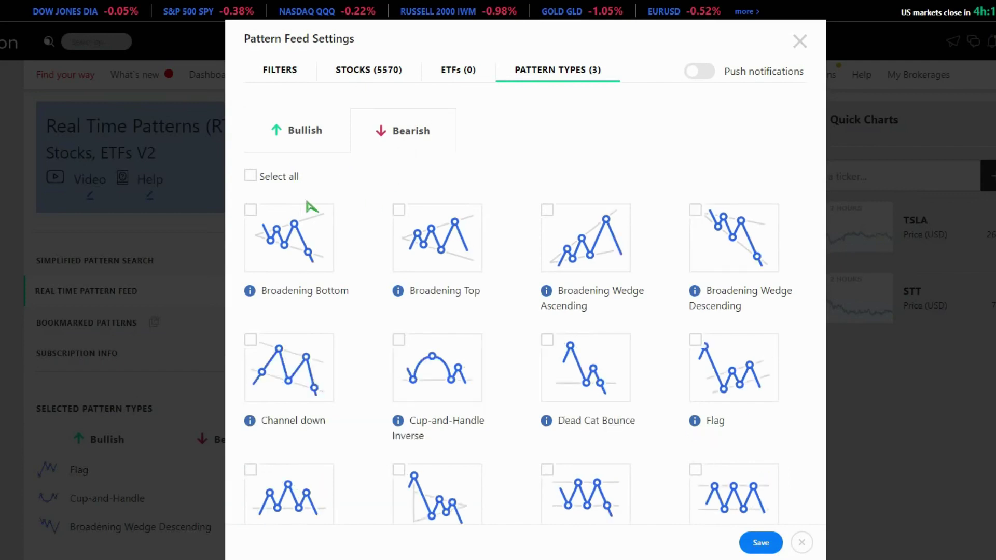
left_click(267, 179)
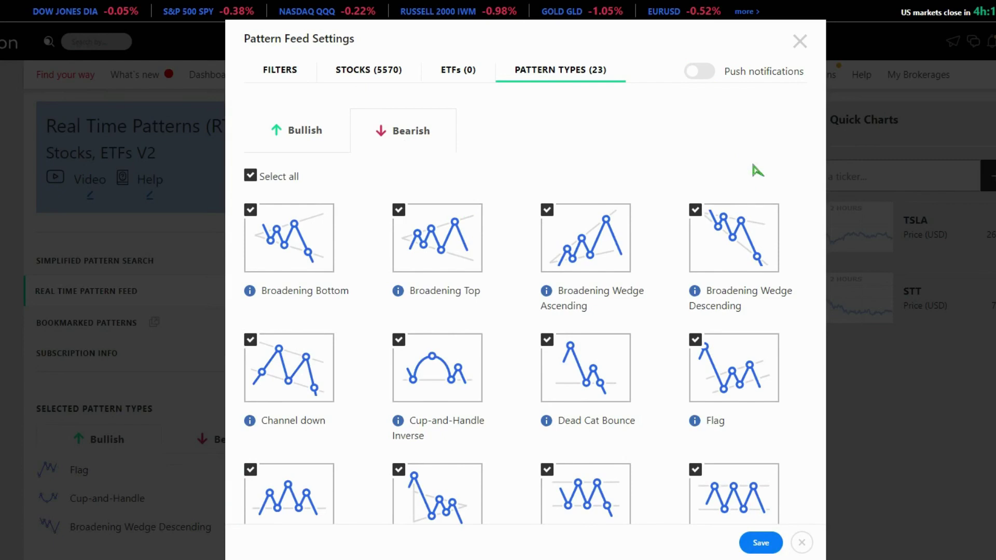
scroll(753, 211, "down", 3)
Save the updated feed settings and load the 3 newly detected patterns.
left_click(760, 542)
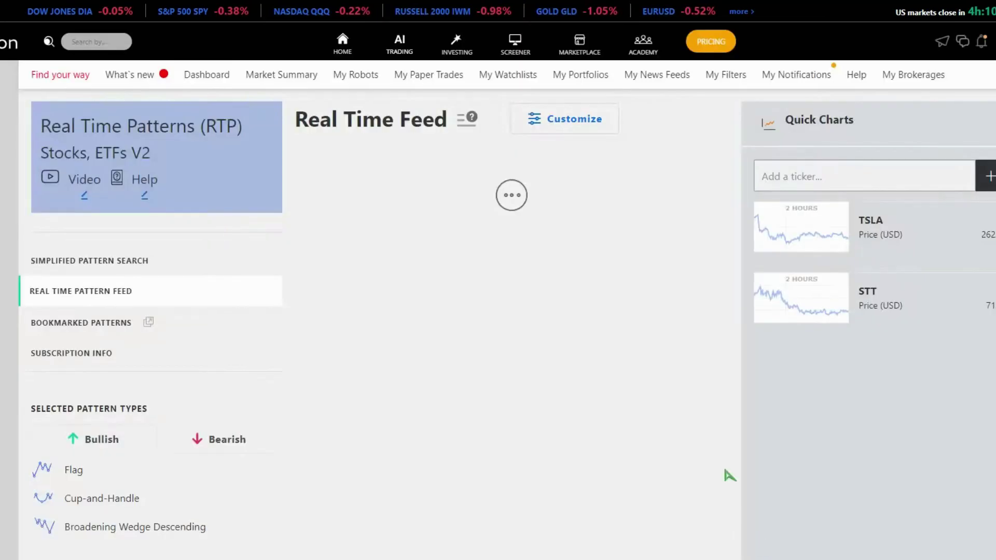
scroll(188, 372, "down", 3)
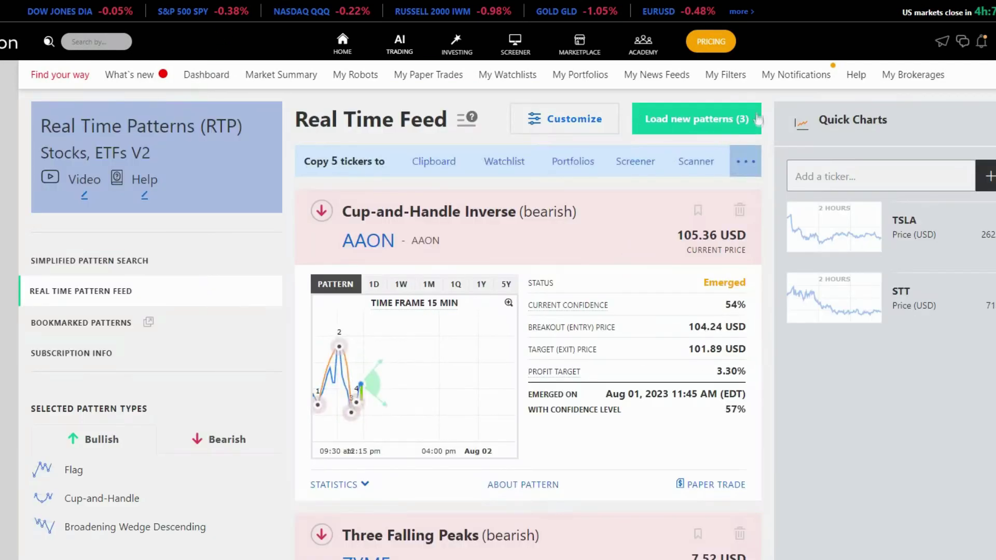
left_click(697, 124)
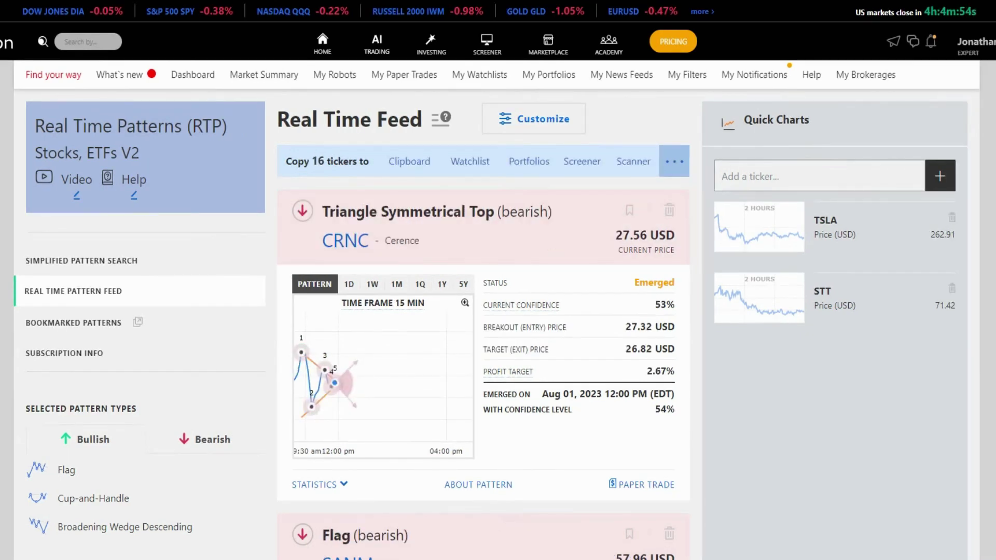
left_click(99, 264)
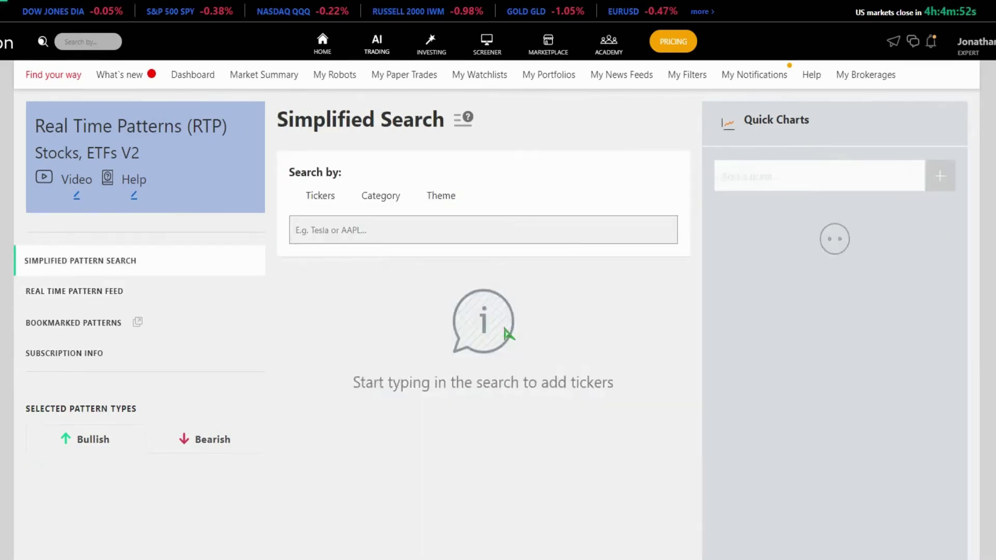
left_click(351, 198)
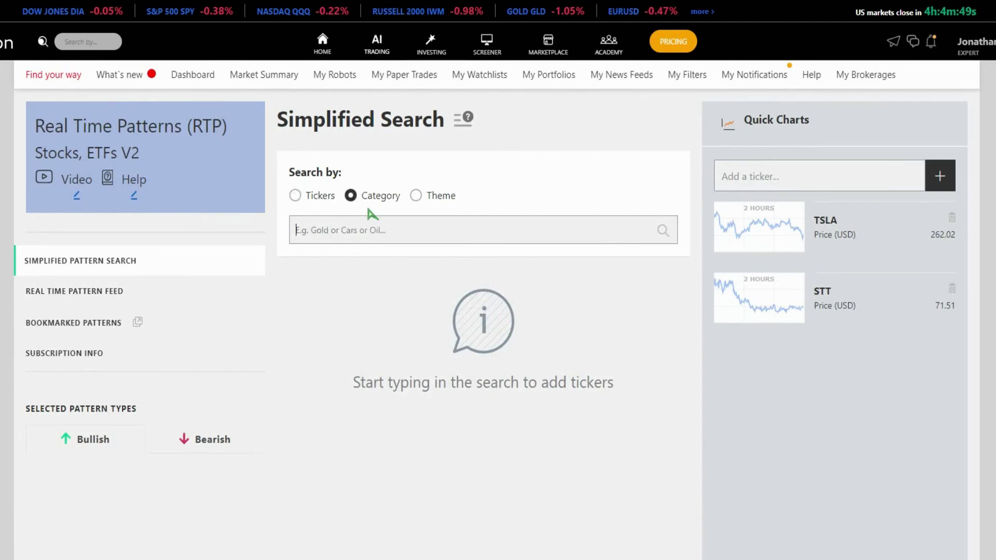
type("gold")
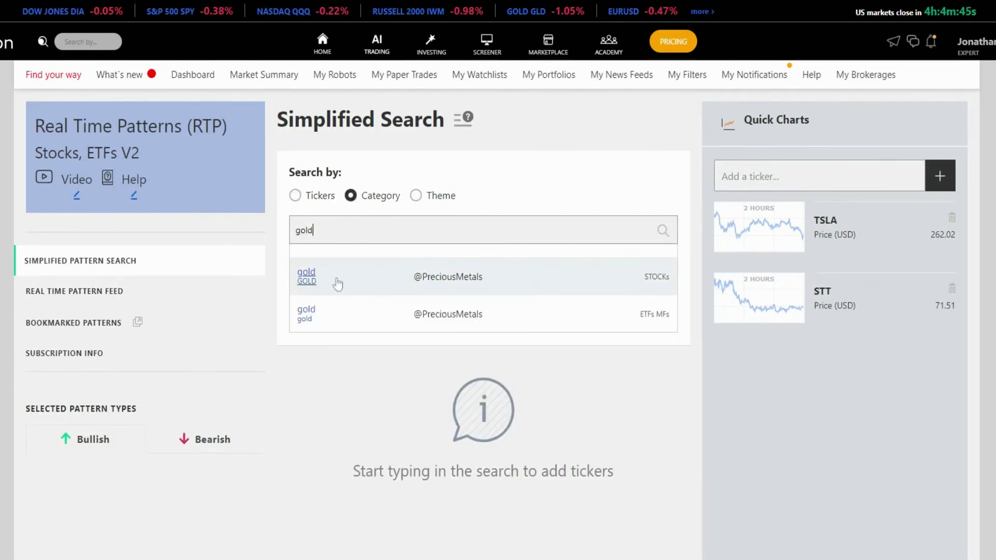
left_click(339, 283)
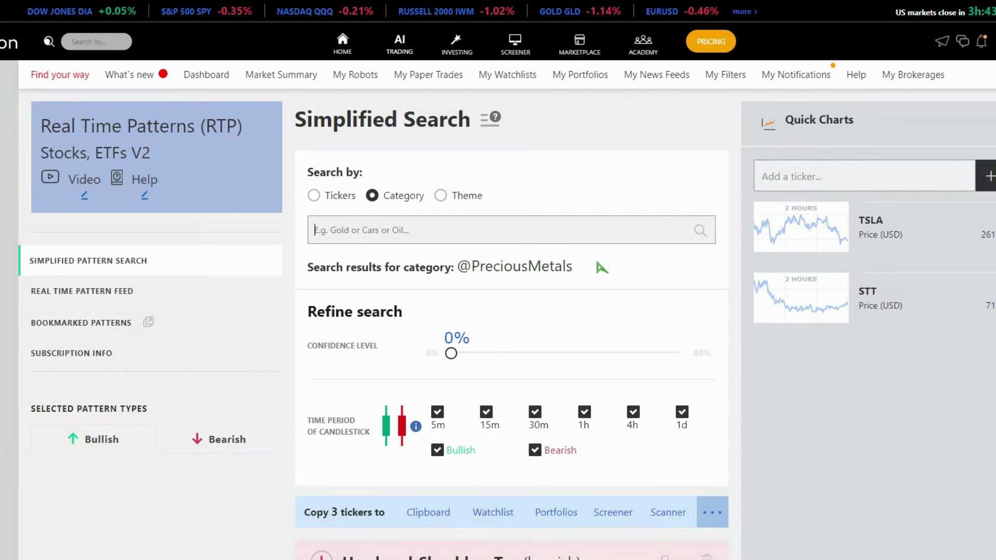
On the Screener Home scorecard, filter for Strong Buy ratings and Large ($10B - $200B) market cap.
mouse_move(513, 52)
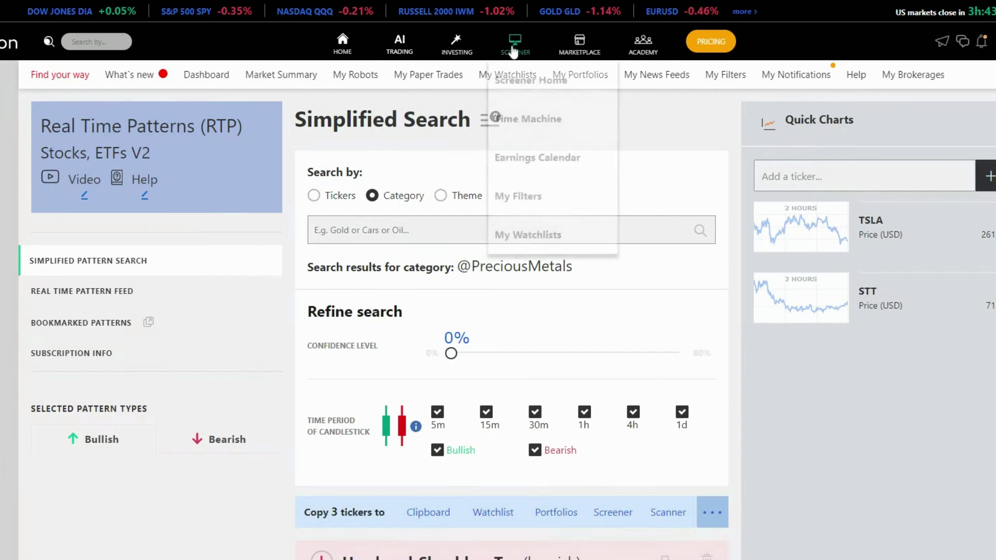
left_click(522, 94)
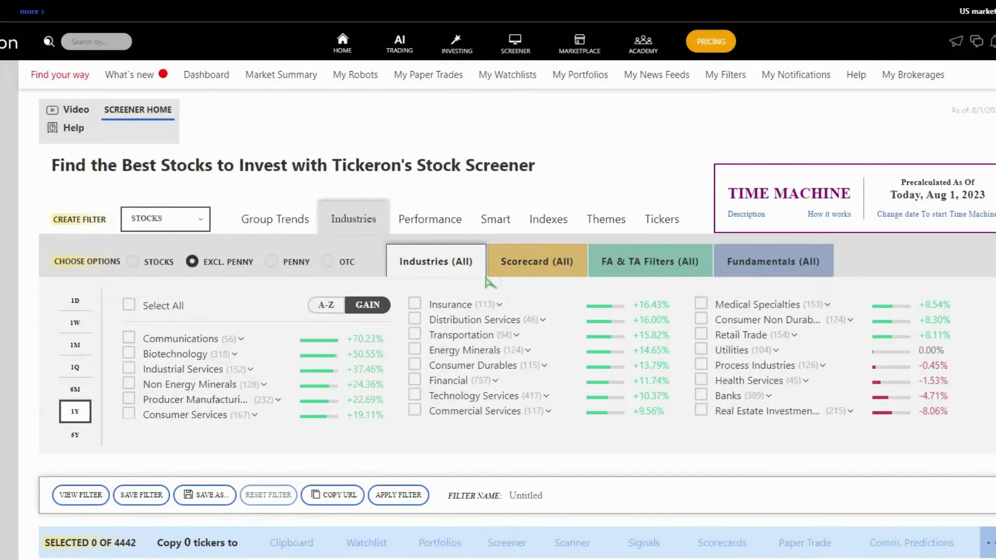
left_click(518, 267)
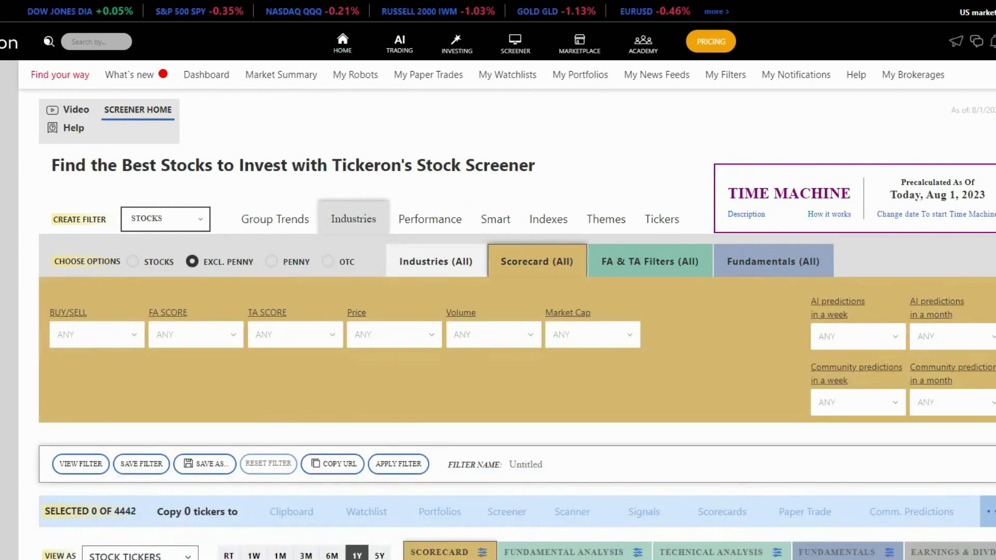
left_click(105, 341)
left_click(89, 401)
left_click(560, 341)
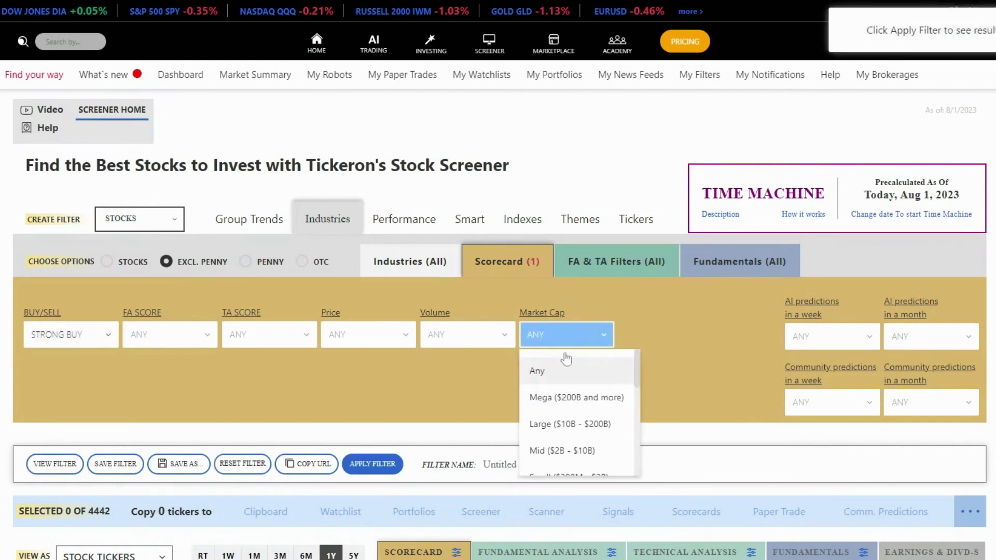
left_click(577, 437)
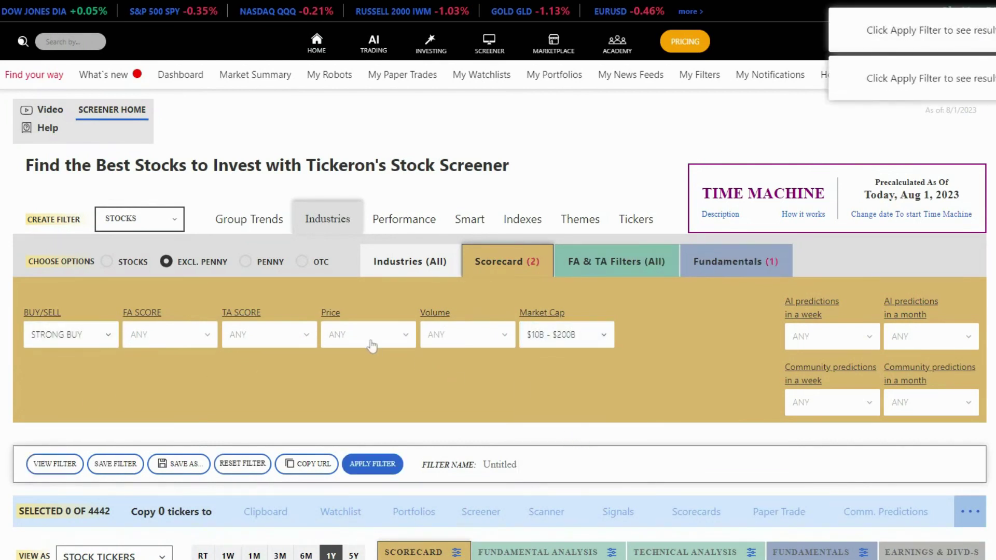
Limit price to $10 to $50, review the filter summary, and apply the screener.
left_click(373, 340)
left_click_drag(413, 366, 413, 470)
scroll(415, 456, "down", 2)
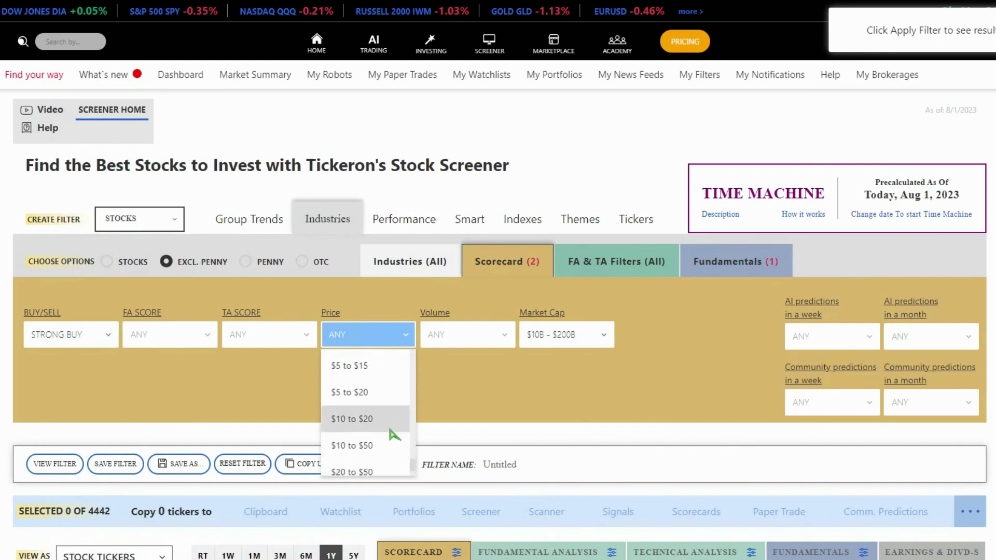
left_click(389, 419)
left_click(55, 464)
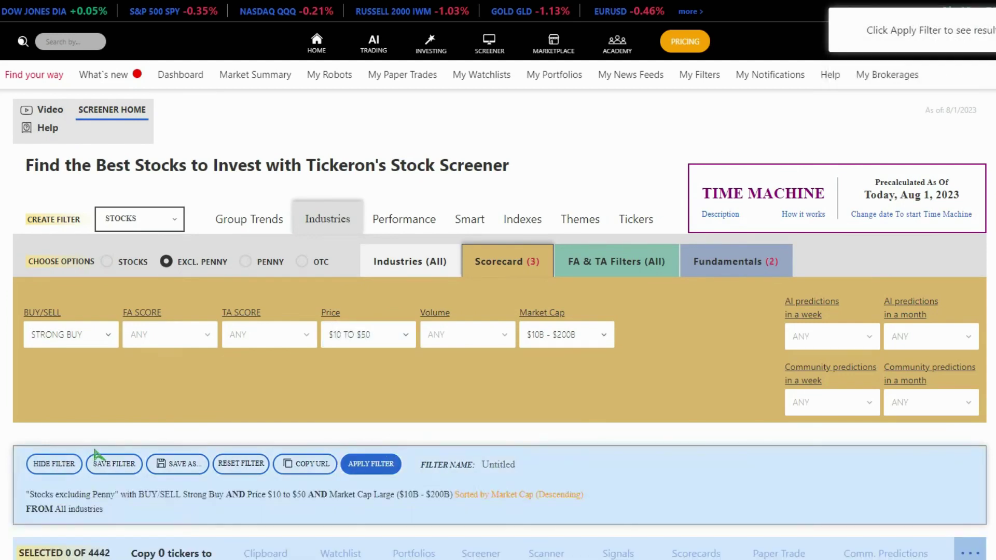
scroll(169, 390, "down", 2)
left_click(383, 346)
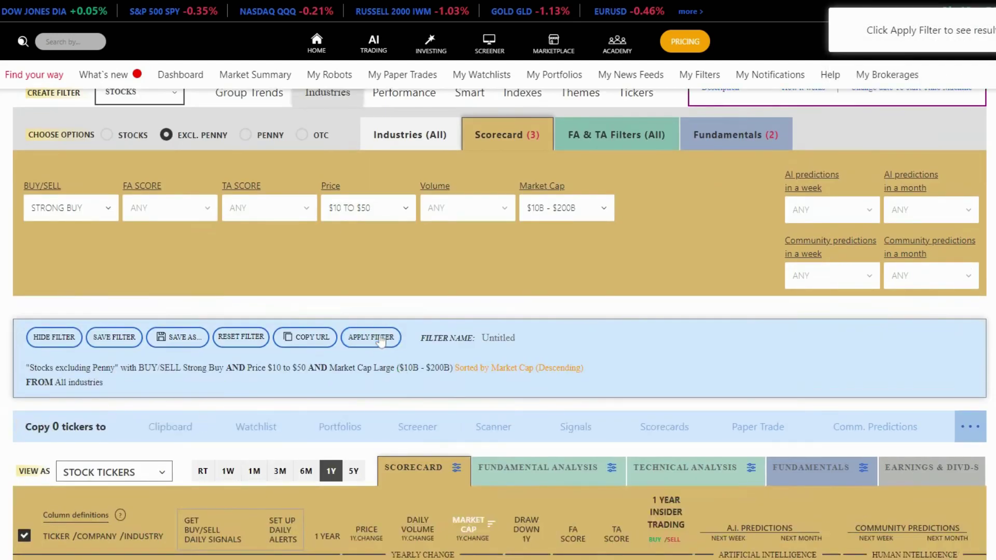
scroll(407, 377, "down", 3)
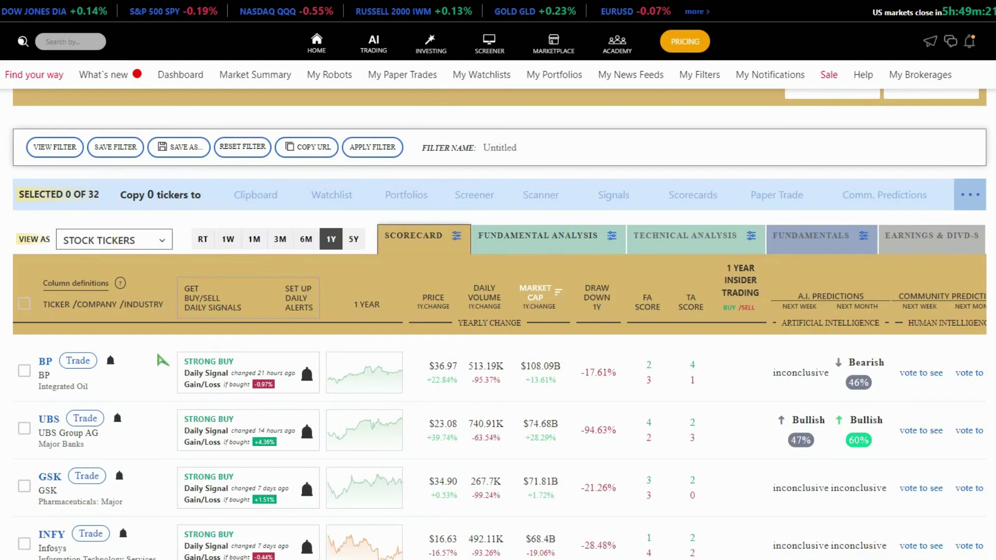
Select all screened tickers and send them to Real Time Patterns Stocks&ETFs.
left_click(24, 304)
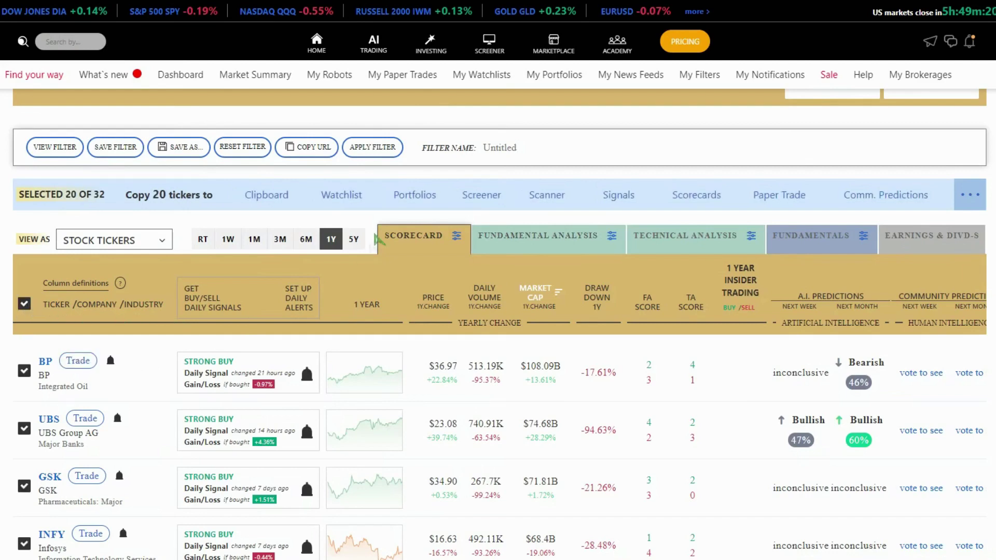
left_click(349, 197)
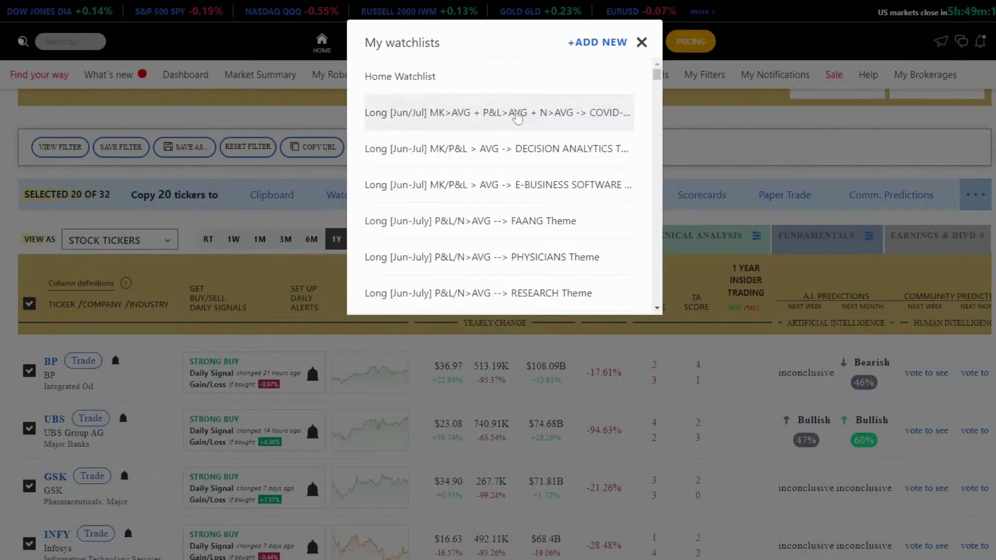
left_click(642, 43)
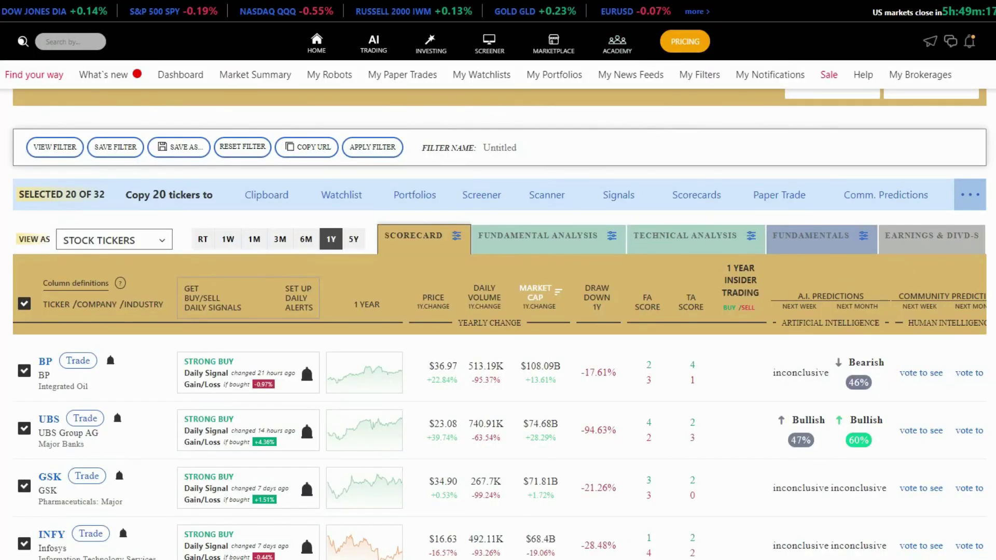
left_click(973, 202)
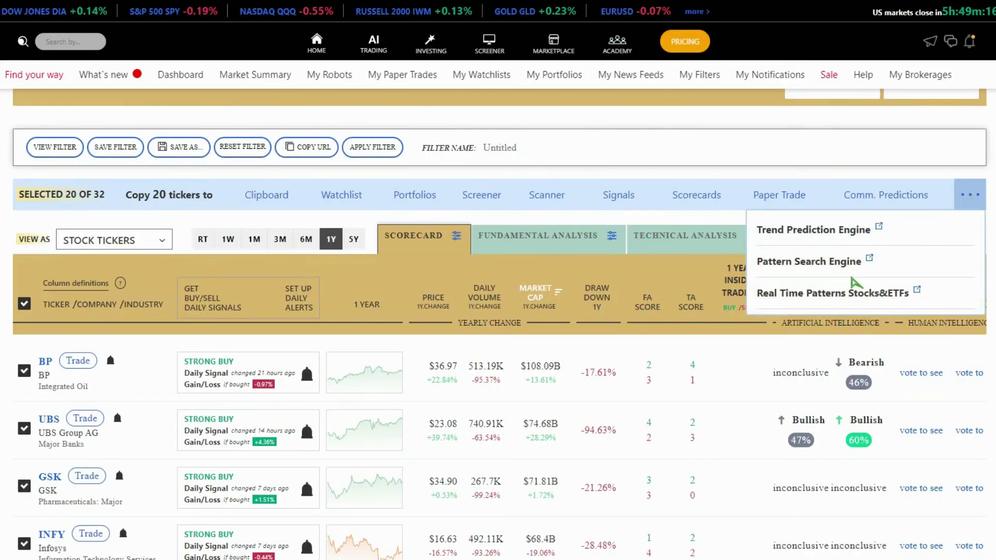
left_click(827, 298)
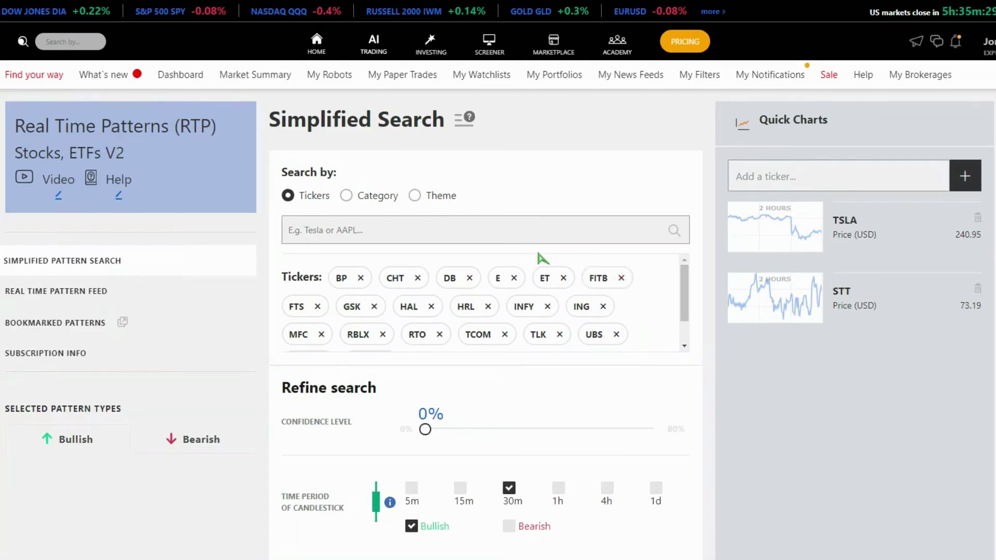
scroll(540, 258, "down", 20)
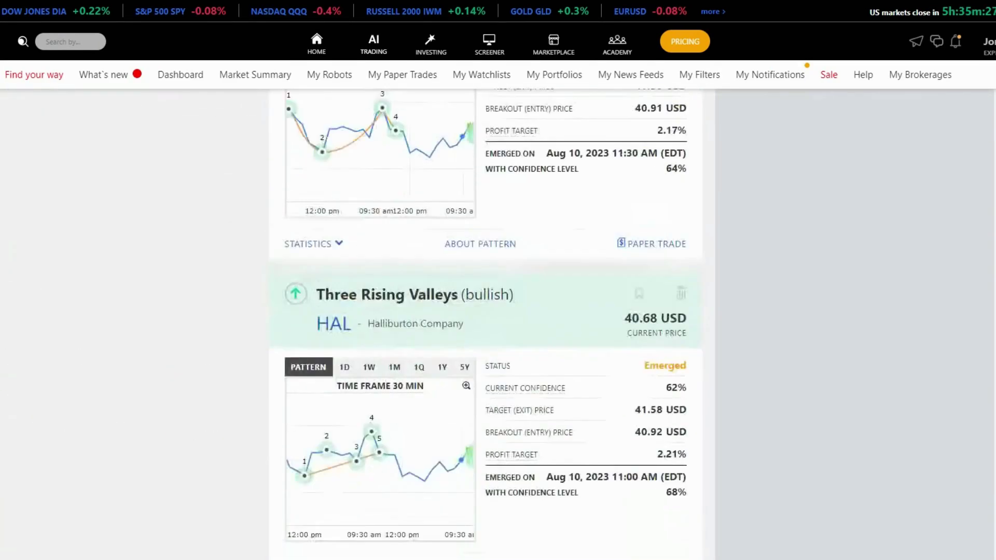
scroll(521, 258, "down", 8)
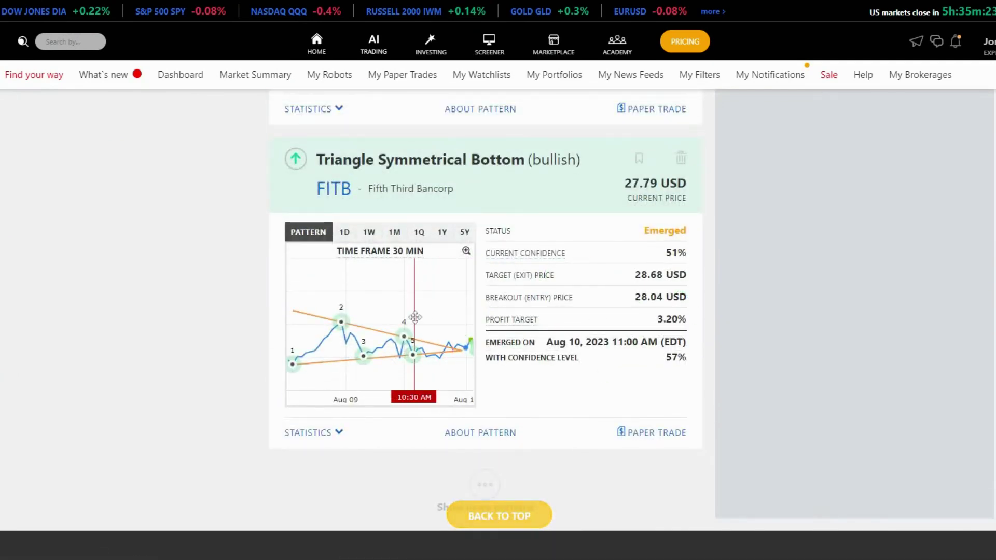
left_click(347, 315)
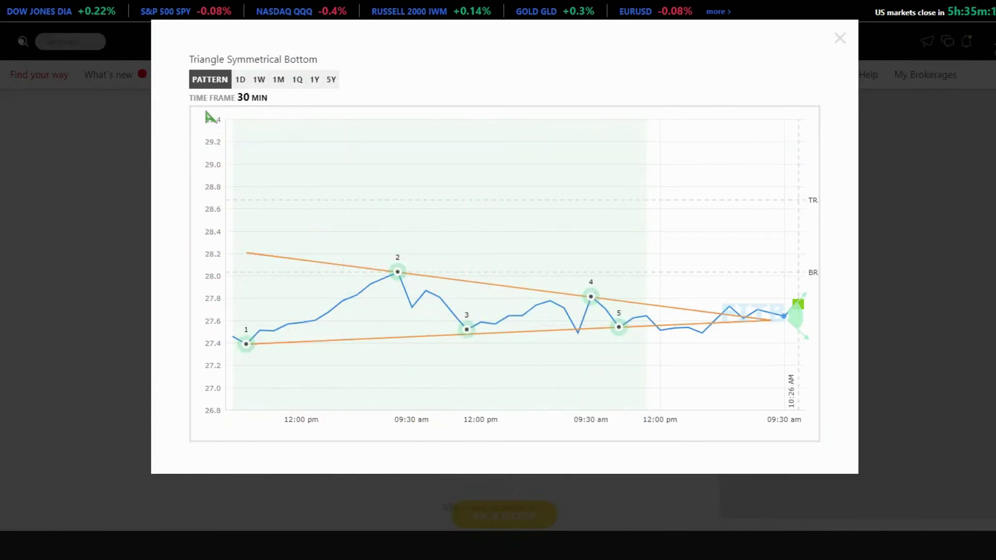
left_click(920, 254)
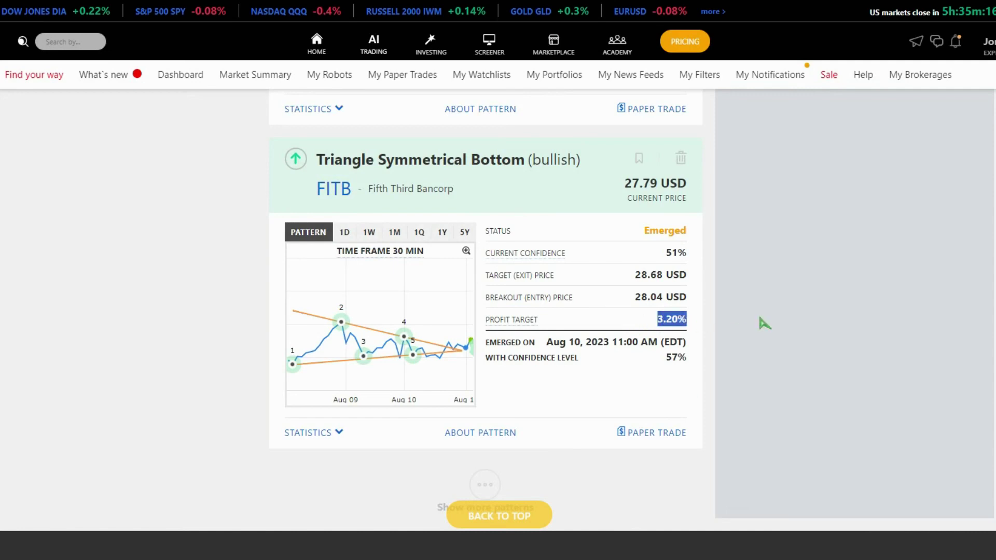
scroll(597, 283, "up", 1)
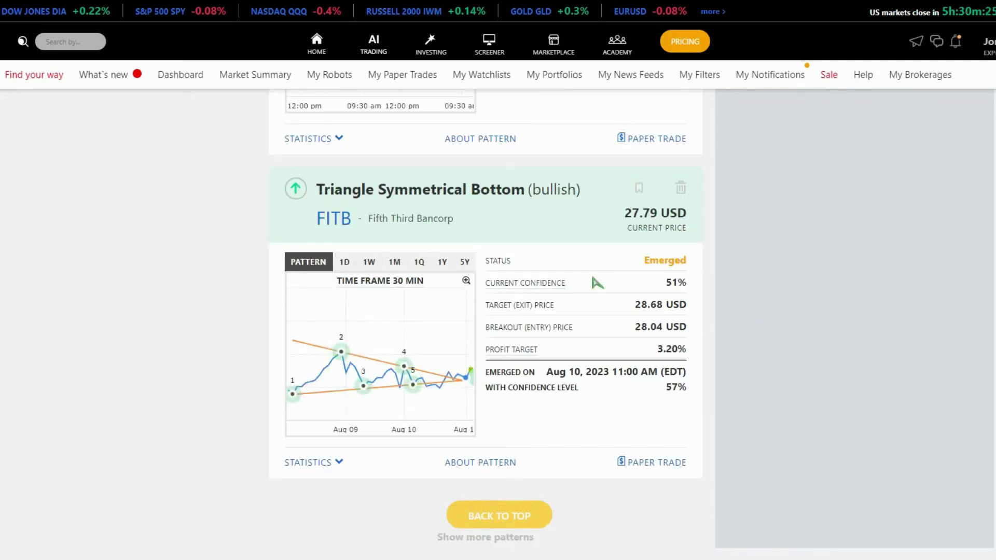
left_click(481, 466)
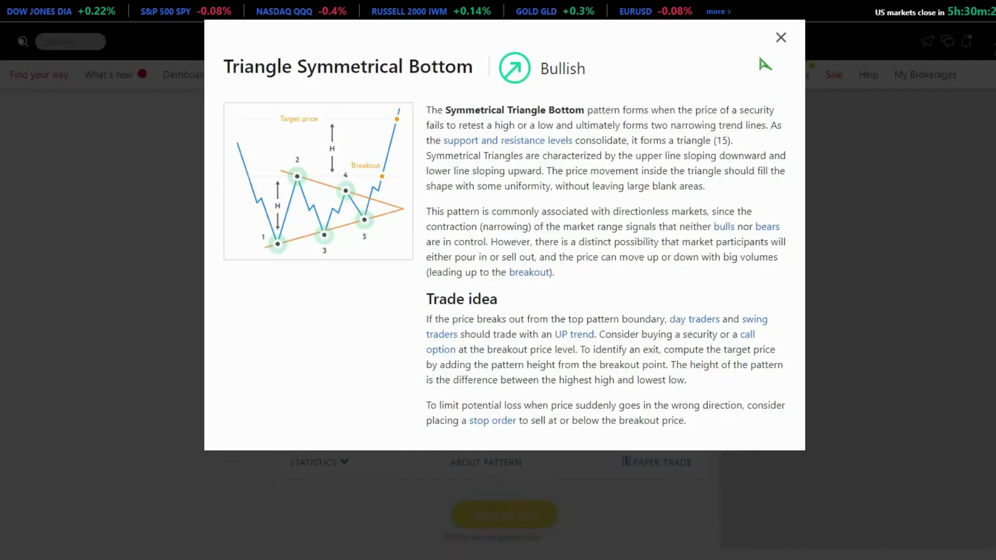
left_click(781, 39)
left_click(347, 467)
scroll(385, 392, "down", 3)
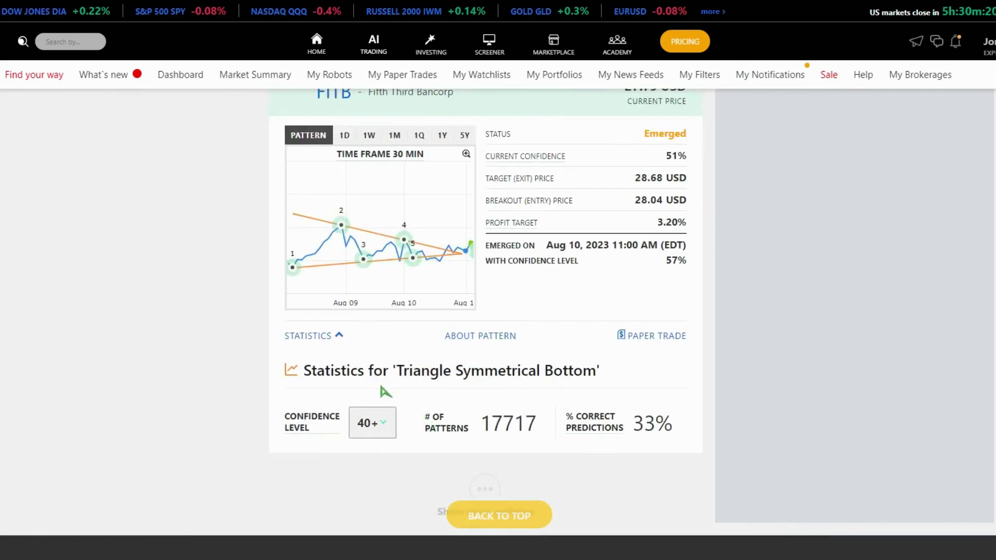
left_click(335, 340)
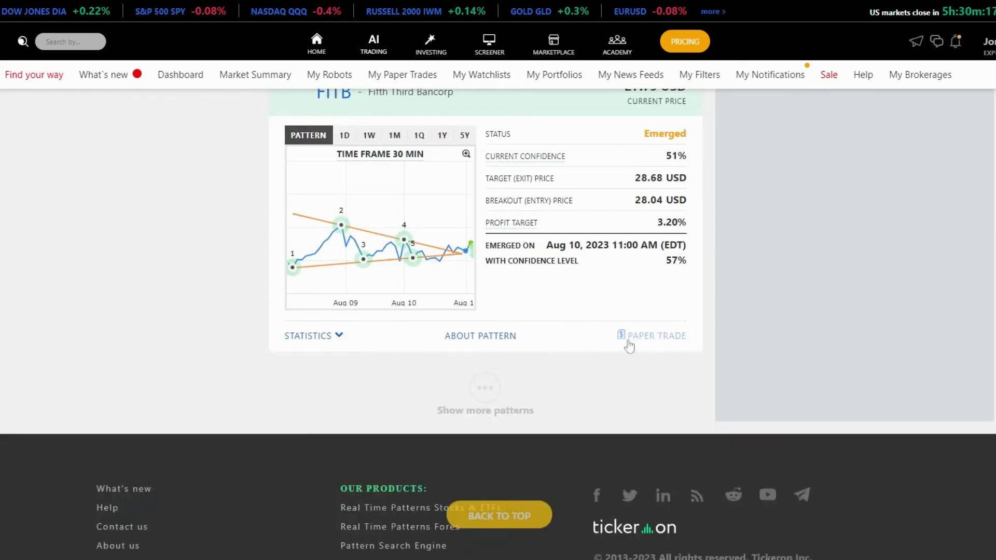
left_click(629, 337)
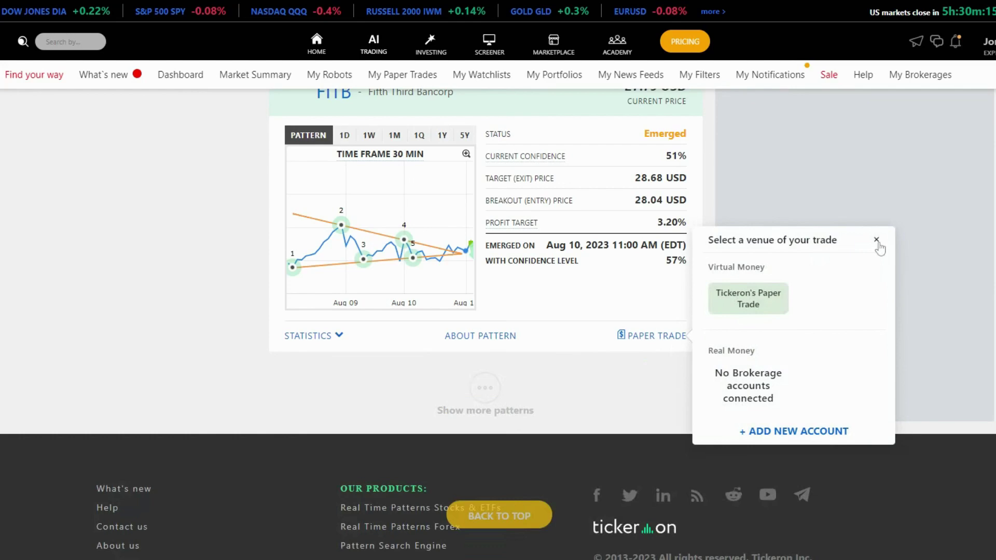
left_click(876, 240)
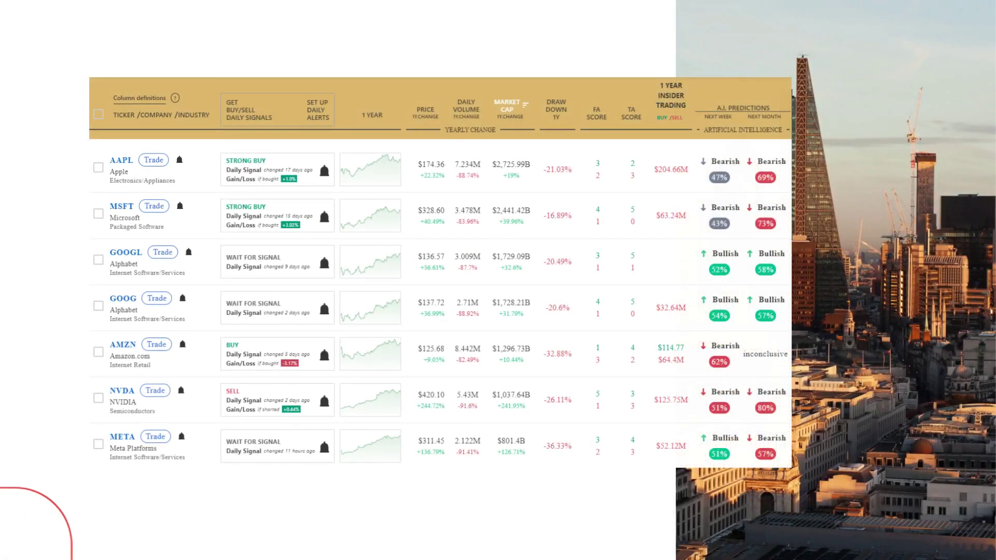